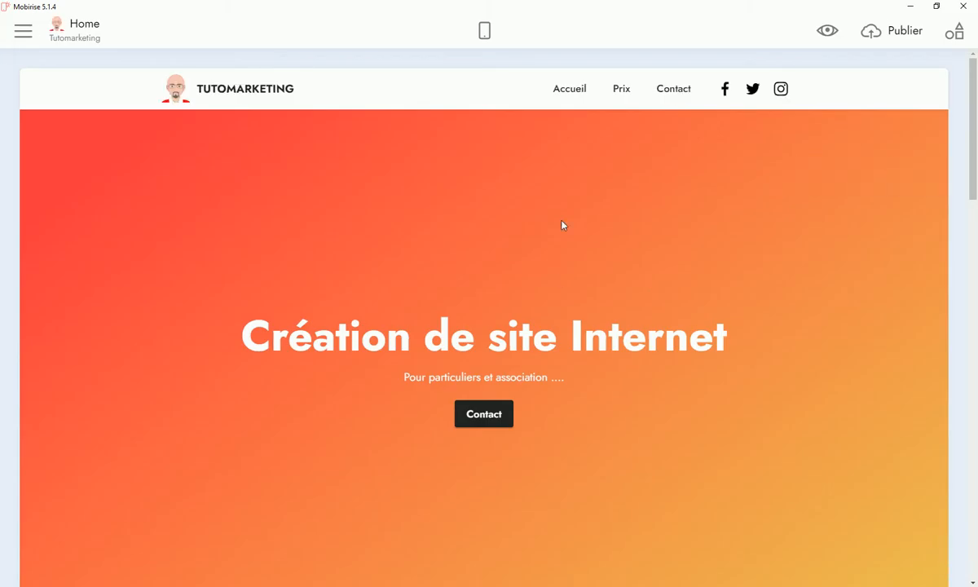
Review the finished Tutomarketing home page in the editor and in its browser preview
{"action": "mouse_move", "coordinate": [513, 213]}
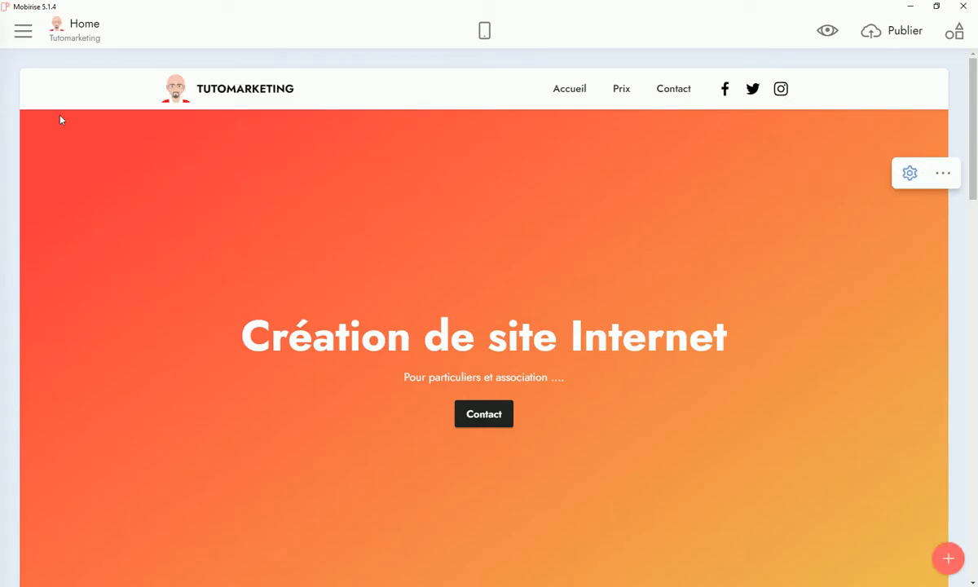
{"action": "scroll", "coordinate": [572, 348], "scroll_direction": "down", "scroll_amount": 1}
{"action": "scroll", "coordinate": [571, 342], "scroll_direction": "down", "scroll_amount": 15}
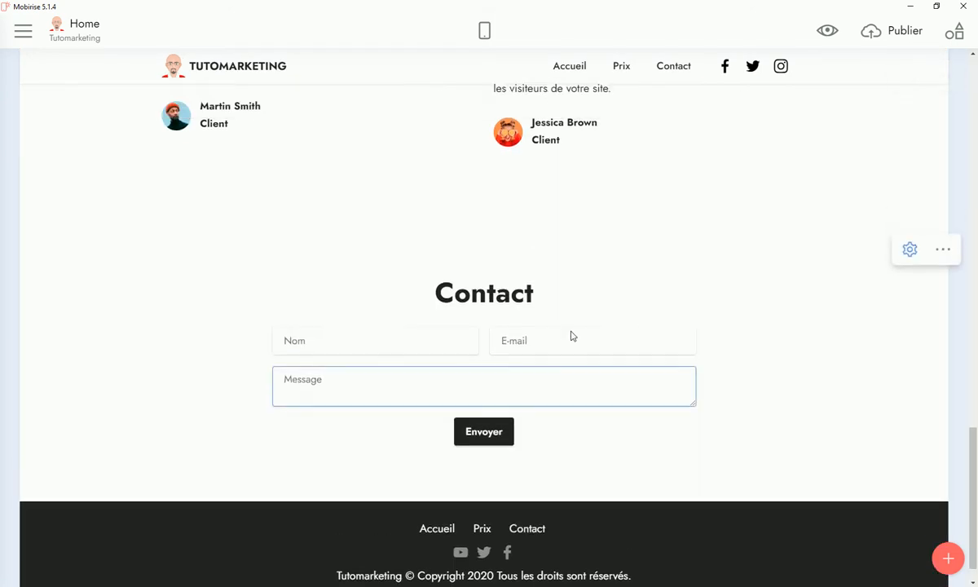
{"action": "scroll", "coordinate": [570, 336], "scroll_direction": "up", "scroll_amount": 15}
{"action": "left_click", "coordinate": [828, 32]}
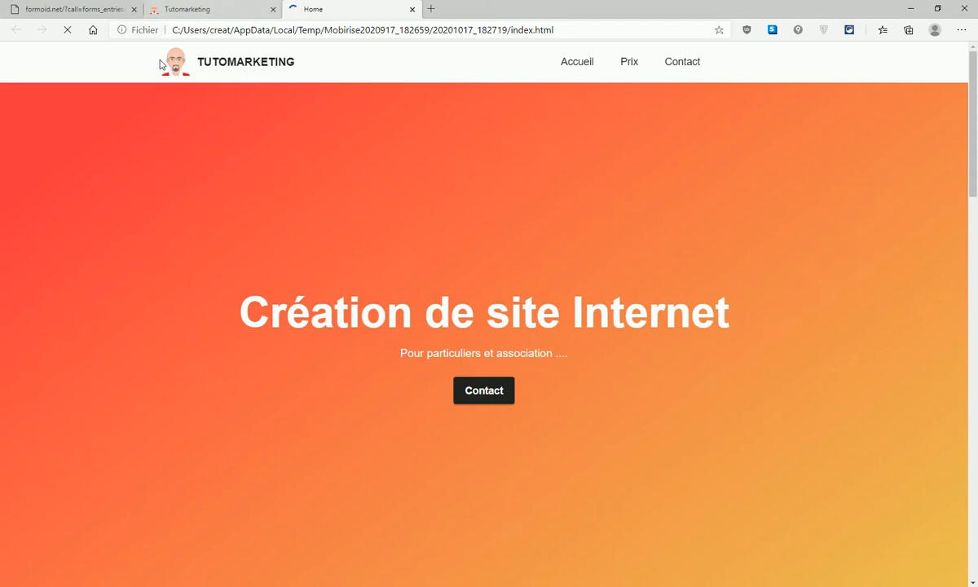
{"action": "scroll", "coordinate": [701, 256], "scroll_direction": "down", "scroll_amount": 10}
{"action": "scroll", "coordinate": [698, 253], "scroll_direction": "up", "scroll_amount": 10}
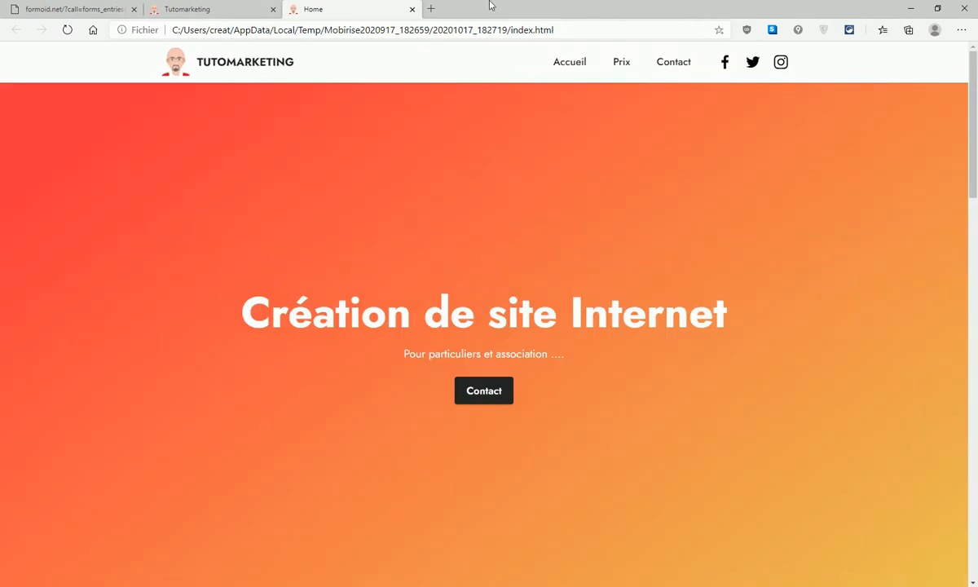
{"action": "left_click", "coordinate": [910, 8]}
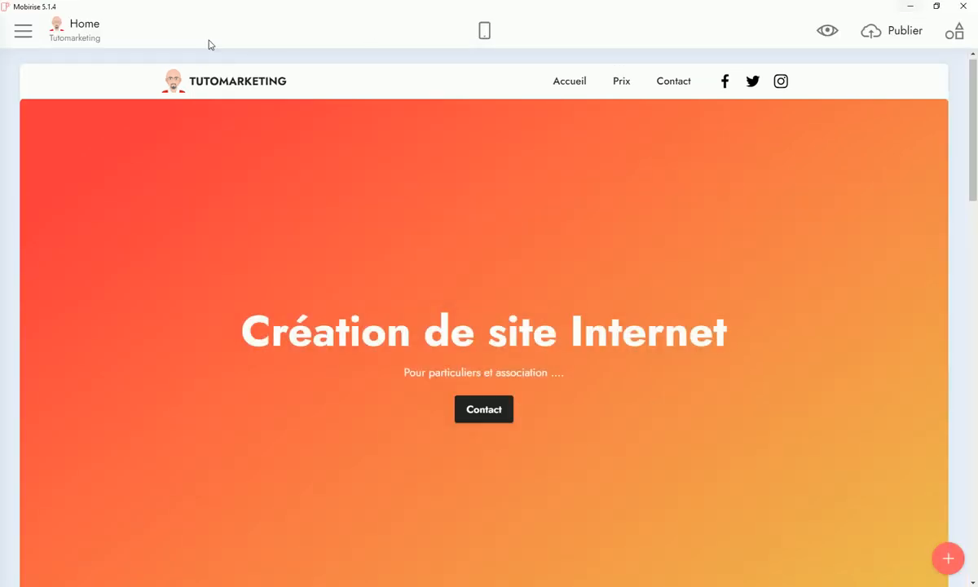
Create a new site named "tutomarketing 2" based on the Mobirise 5 theme
{"action": "left_click", "coordinate": [24, 31]}
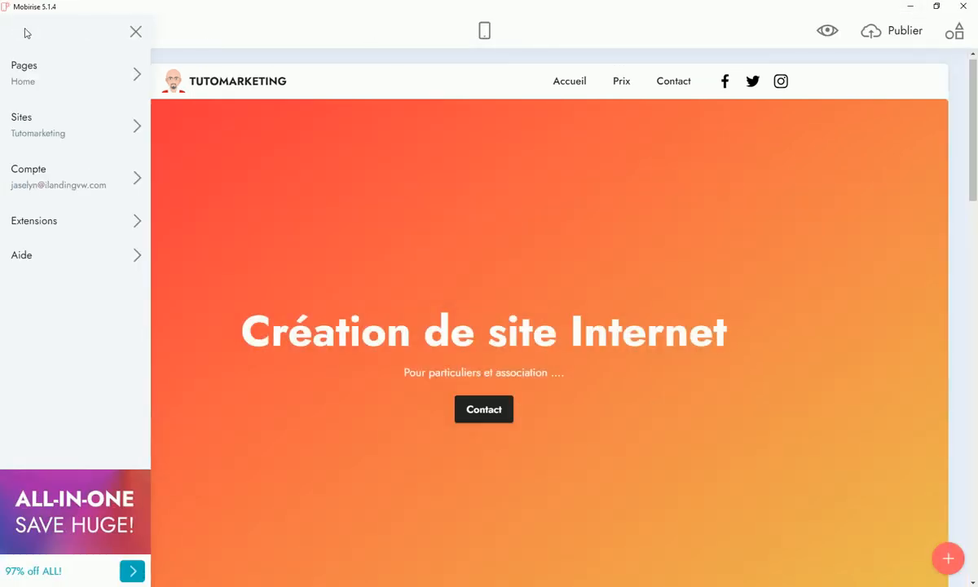
{"action": "left_click", "coordinate": [29, 128]}
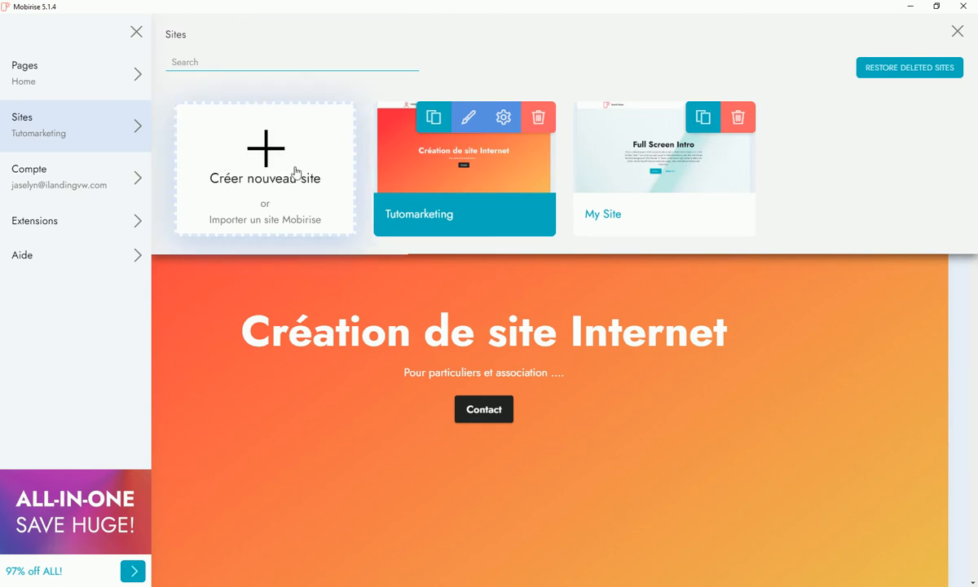
{"action": "left_click", "coordinate": [270, 153]}
{"action": "left_click", "coordinate": [352, 77]}
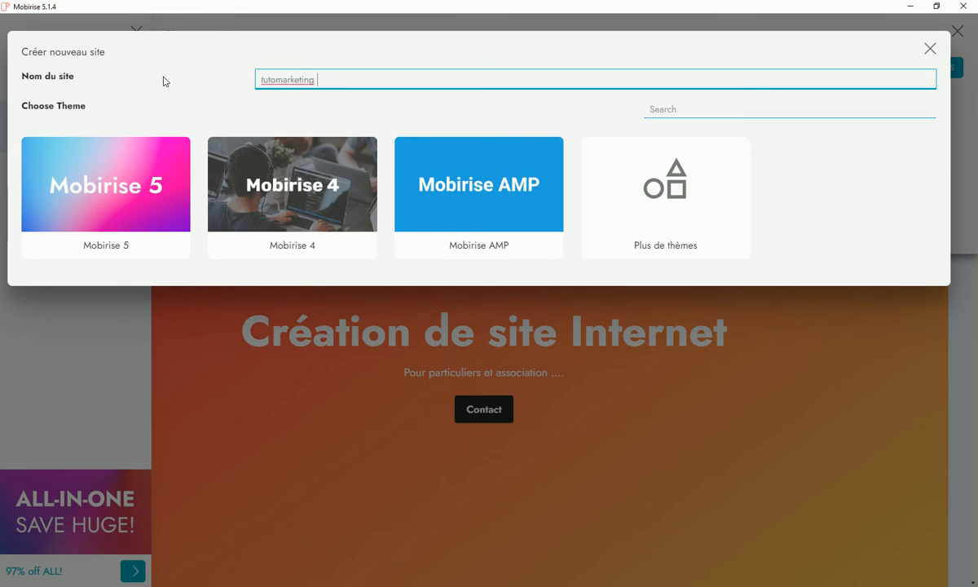
{"action": "left_click", "coordinate": [116, 246]}
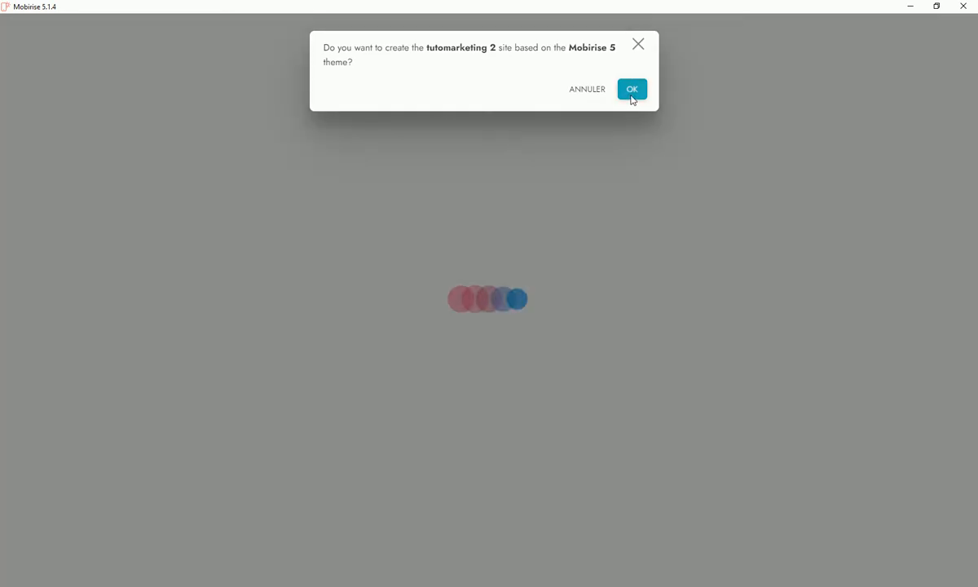
{"action": "left_click", "coordinate": [632, 90]}
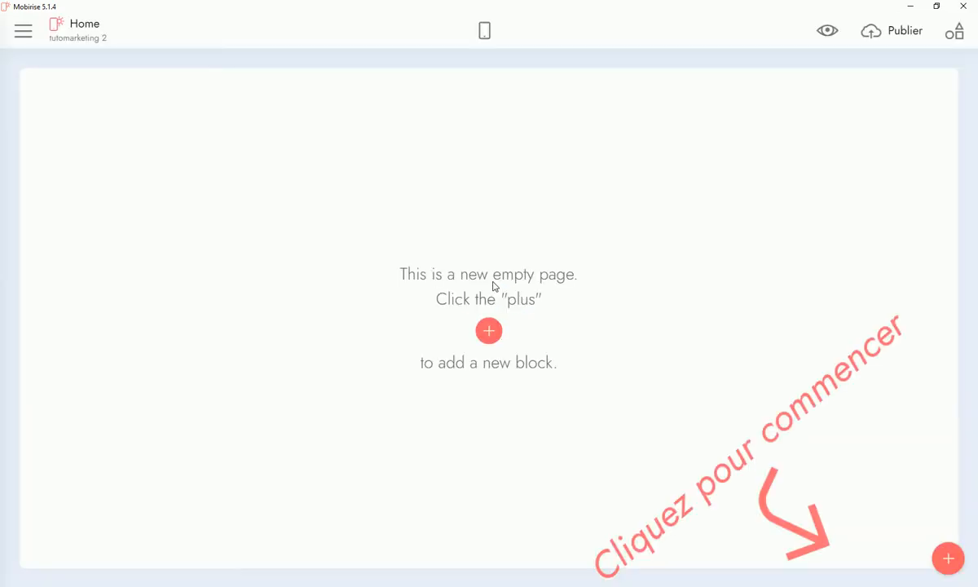
Add the menu block with logo and Download Now button, and place the "Intro with gradient background" header below it
{"action": "left_click", "coordinate": [948, 558]}
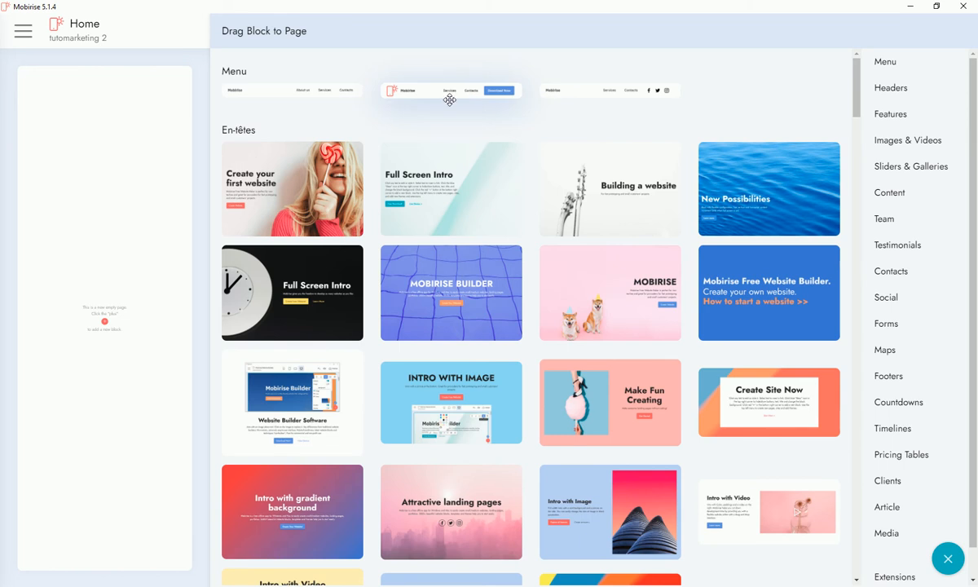
{"action": "left_click_drag", "start_coordinate": [463, 90], "coordinate": [96, 78]}
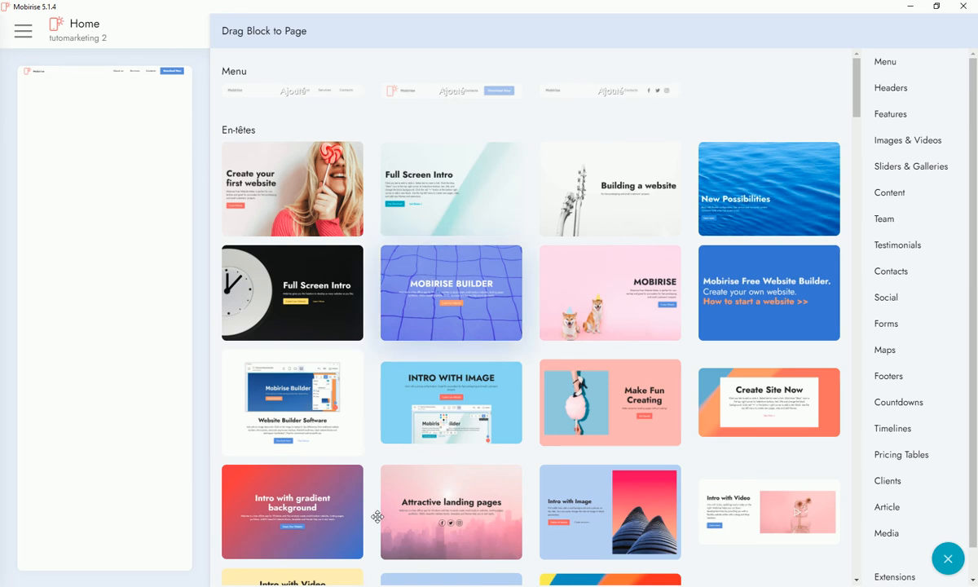
{"action": "left_click_drag", "start_coordinate": [205, 300], "coordinate": [133, 98]}
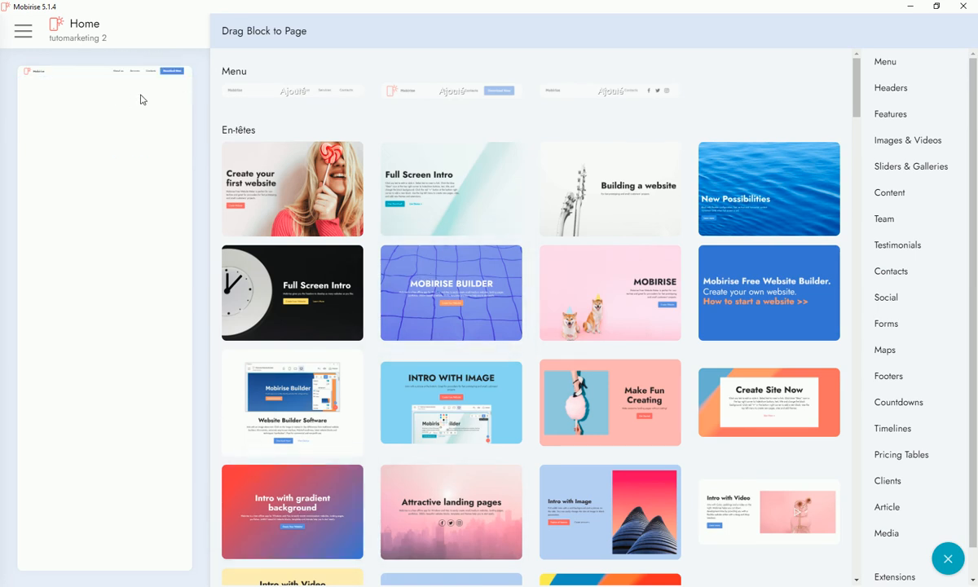
Add the content block with centred italic text between two horizontal lines below the gradient header
{"action": "scroll", "coordinate": [387, 230], "scroll_direction": "down", "scroll_amount": 3}
{"action": "scroll", "coordinate": [387, 229], "scroll_direction": "down", "scroll_amount": 5}
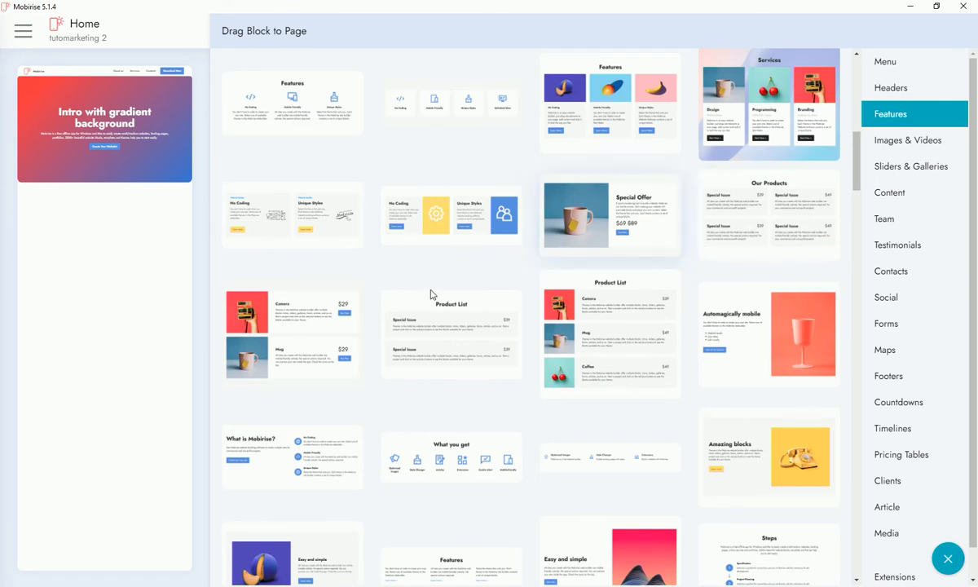
{"action": "scroll", "coordinate": [346, 269], "scroll_direction": "up", "scroll_amount": 2}
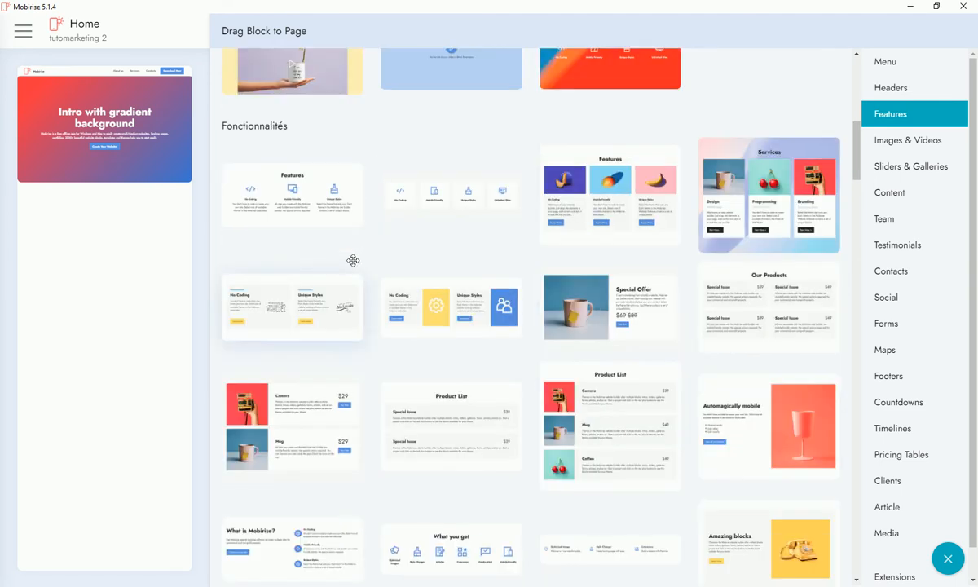
{"action": "scroll", "coordinate": [347, 216], "scroll_direction": "down", "scroll_amount": 4}
{"action": "scroll", "coordinate": [346, 216], "scroll_direction": "down", "scroll_amount": 5}
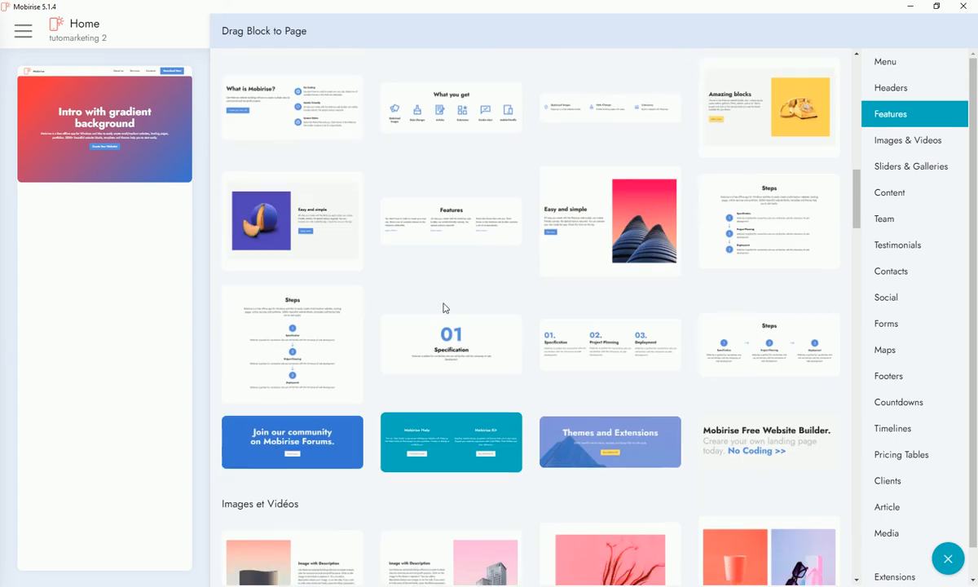
{"action": "scroll", "coordinate": [522, 294], "scroll_direction": "down", "scroll_amount": 8}
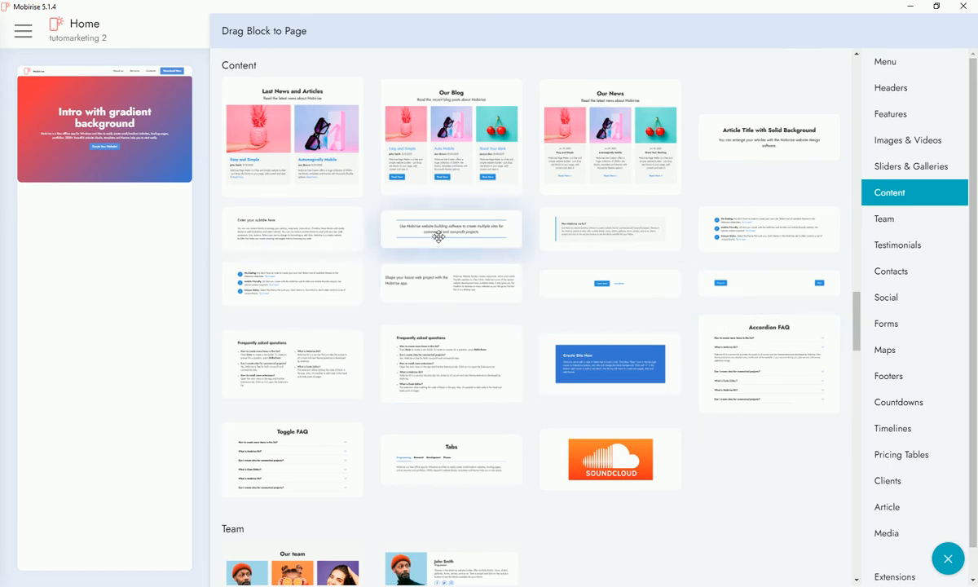
{"action": "left_click_drag", "start_coordinate": [445, 231], "coordinate": [103, 211]}
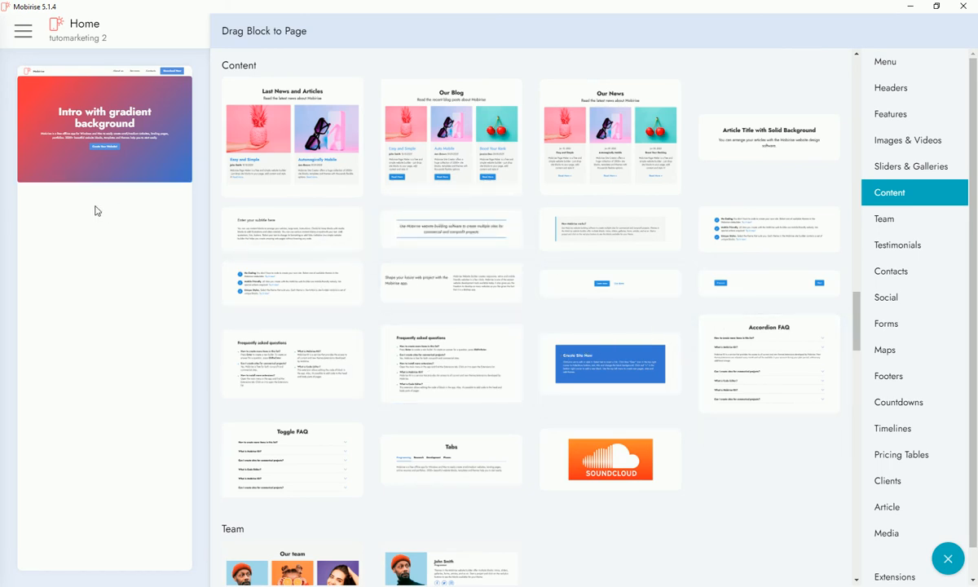
Add the three-column Monthly, Yearly and Lifetime pricing table below the text block, followed by the dark footer with centred links and social icons
{"action": "scroll", "coordinate": [588, 363], "scroll_direction": "down", "scroll_amount": 5}
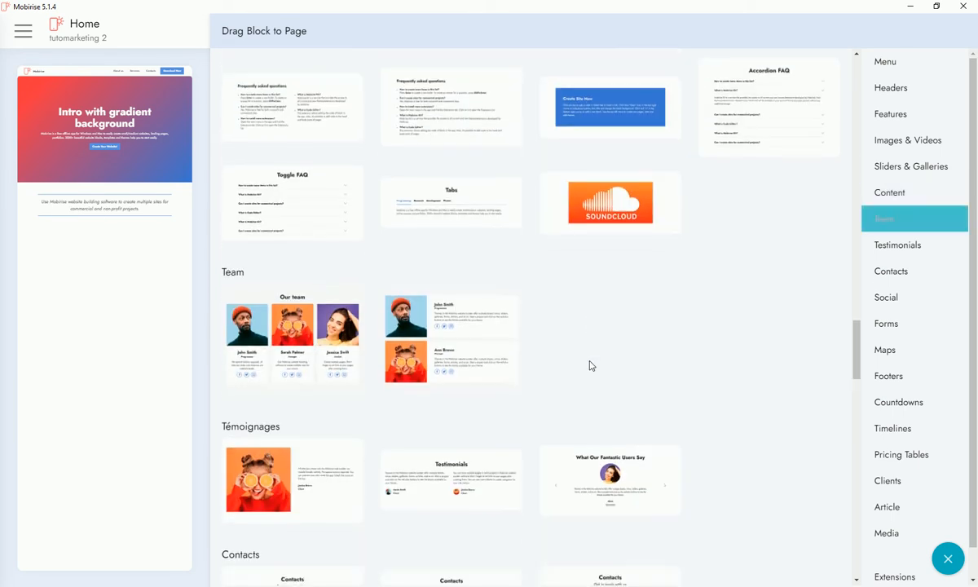
{"action": "scroll", "coordinate": [586, 359], "scroll_direction": "down", "scroll_amount": 3}
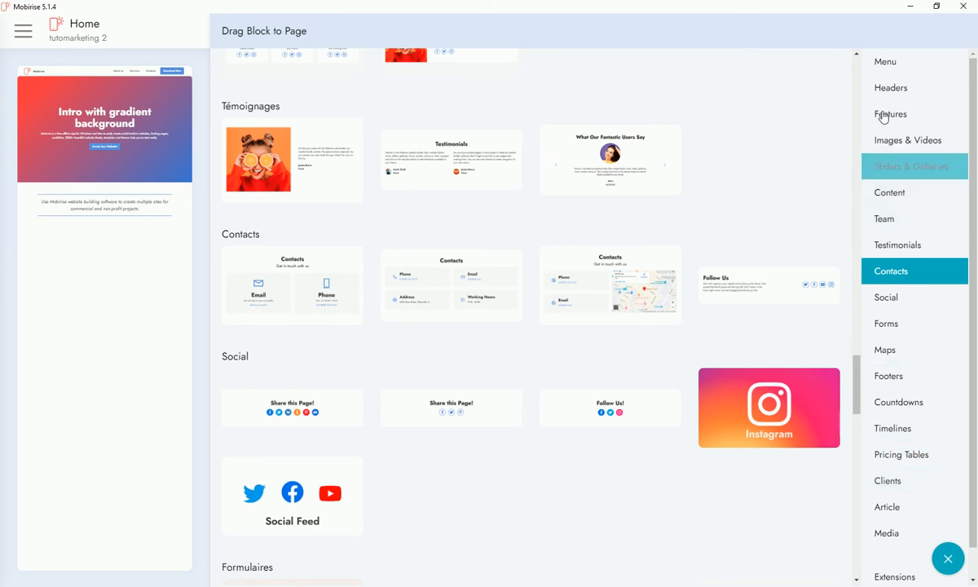
{"action": "left_click", "coordinate": [904, 459]}
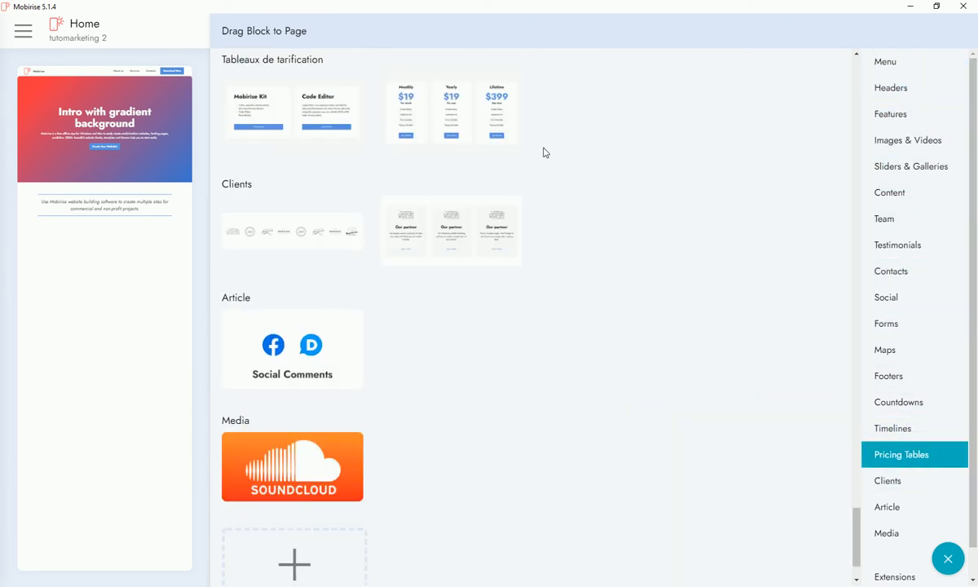
{"action": "left_click_drag", "start_coordinate": [457, 103], "coordinate": [135, 253]}
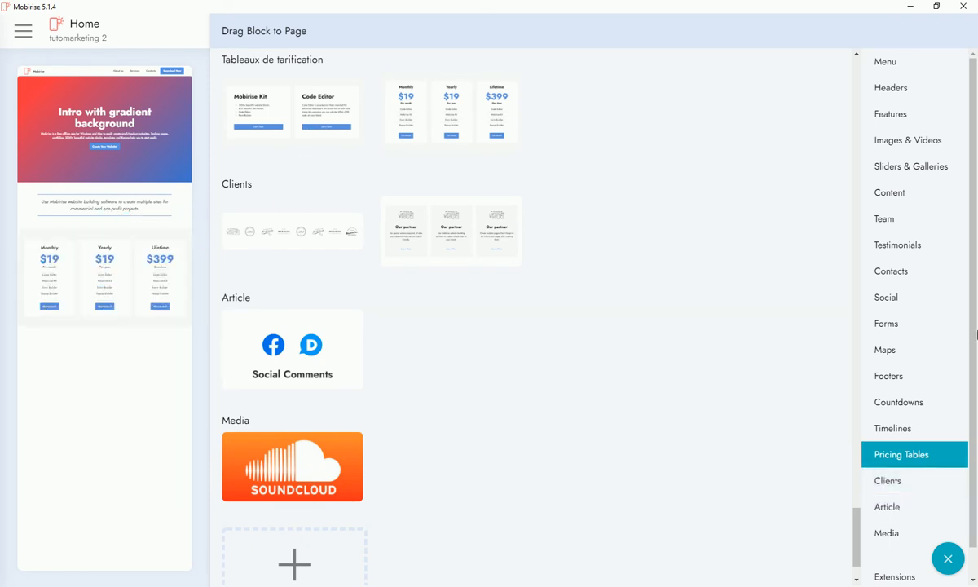
{"action": "left_click", "coordinate": [892, 375]}
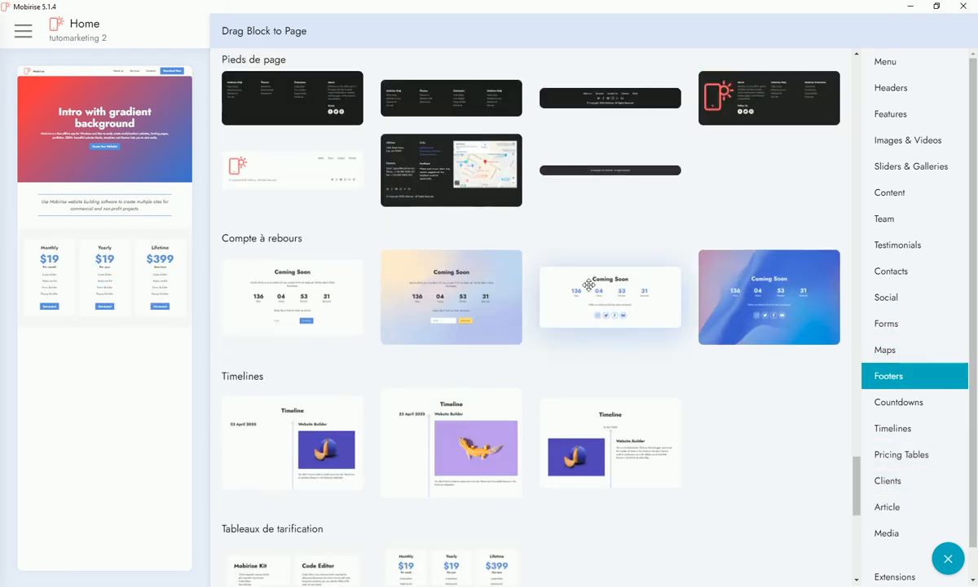
{"action": "left_click_drag", "start_coordinate": [609, 98], "coordinate": [102, 338]}
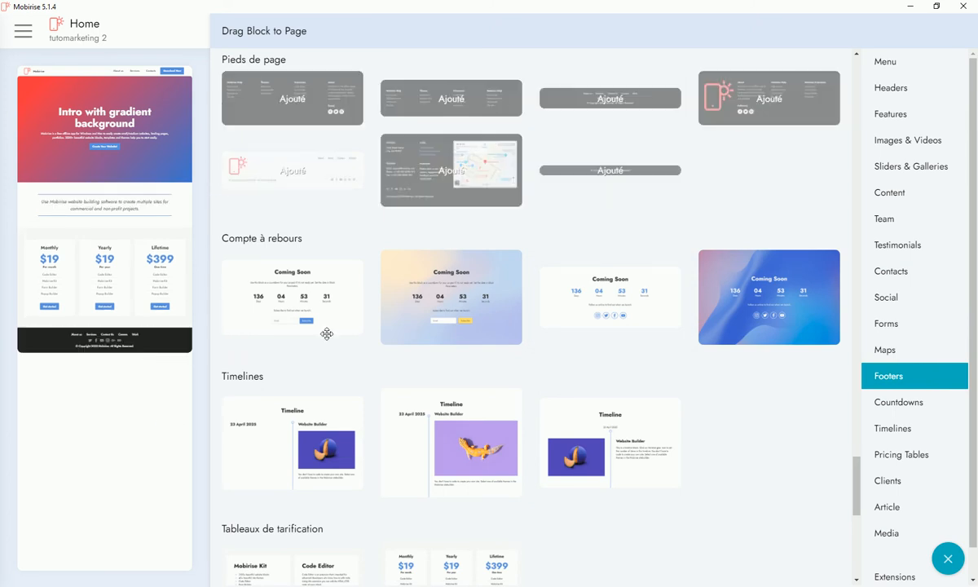
Insert the Contacts form with the Send message button above the footer, and the two-column Testimonials block above that form
{"action": "left_click", "coordinate": [890, 332]}
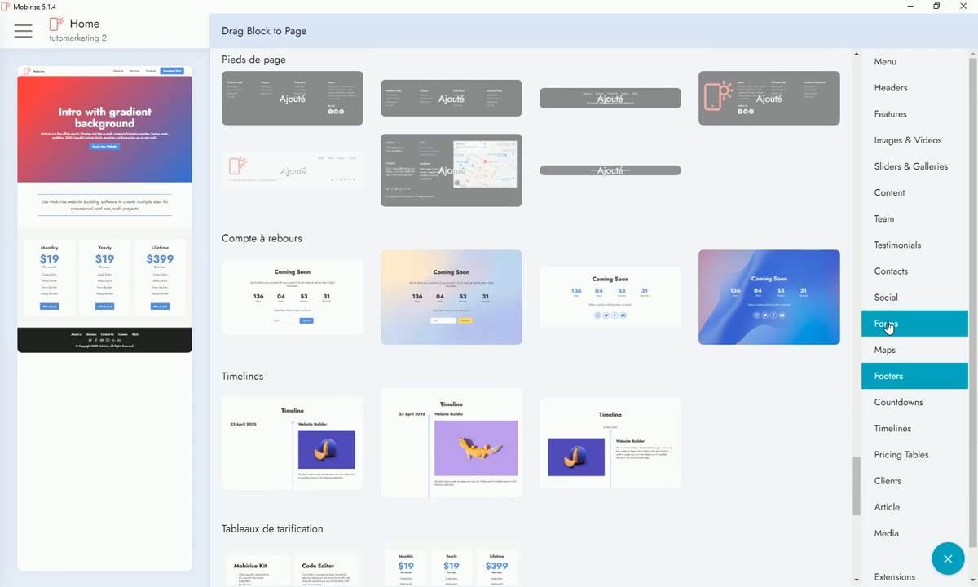
{"action": "left_click_drag", "start_coordinate": [256, 228], "coordinate": [115, 335]}
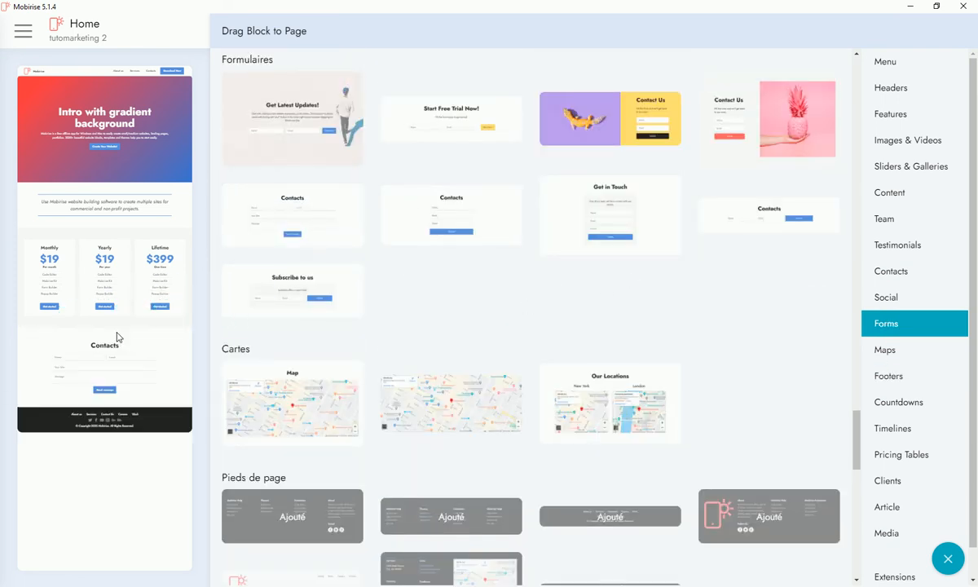
{"action": "left_click", "coordinate": [901, 245]}
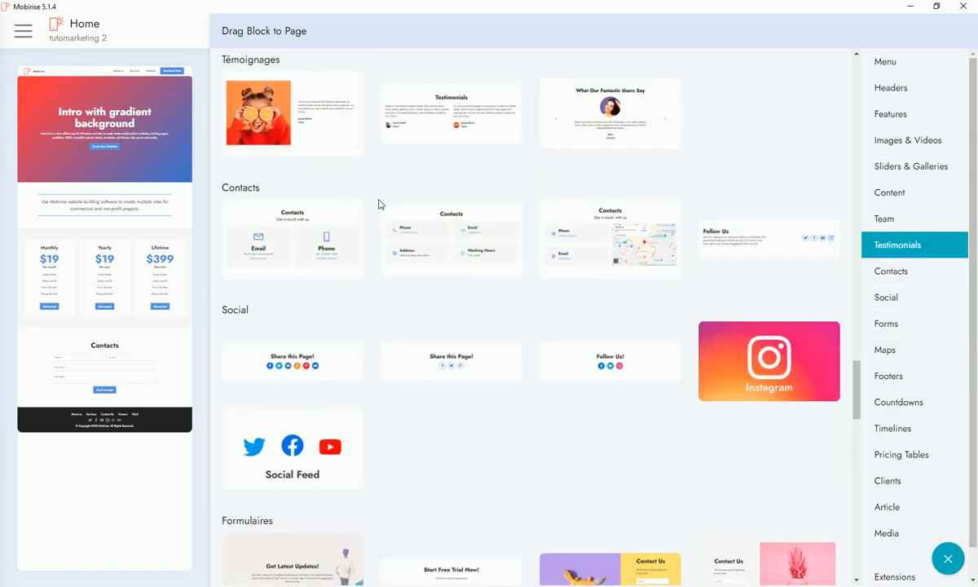
{"action": "left_click_drag", "start_coordinate": [451, 122], "coordinate": [98, 338]}
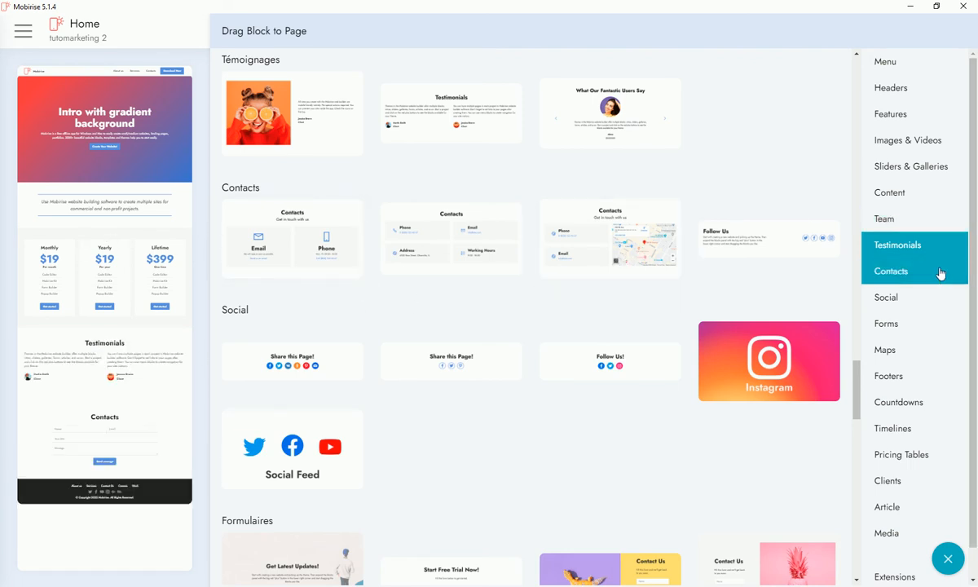
Browse the block library from the social and form blocks back up to the menu and header blocks
{"action": "scroll", "coordinate": [692, 327], "scroll_direction": "down", "scroll_amount": 1}
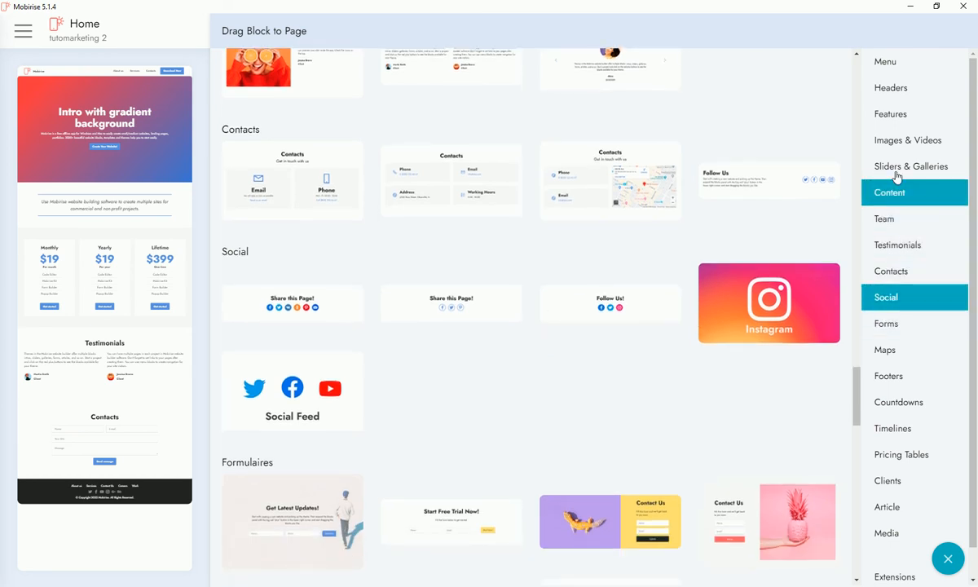
{"action": "scroll", "coordinate": [489, 377], "scroll_direction": "down", "scroll_amount": 5}
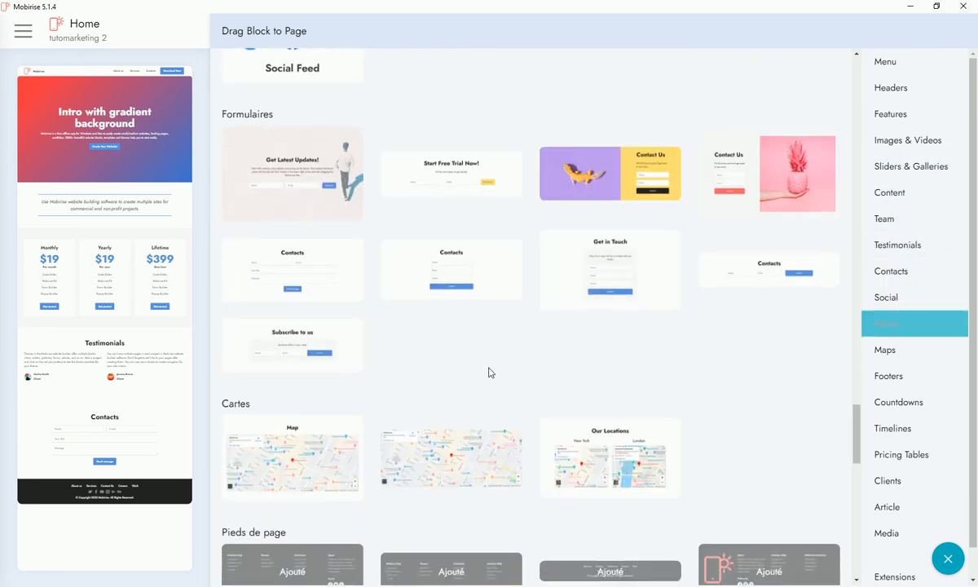
{"action": "scroll", "coordinate": [546, 392], "scroll_direction": "up", "scroll_amount": 12}
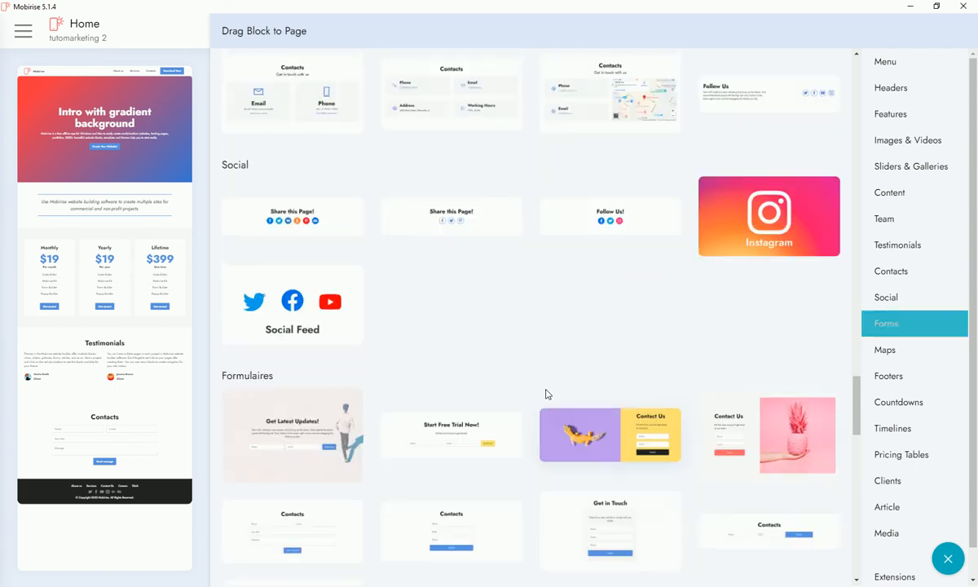
{"action": "scroll", "coordinate": [546, 393], "scroll_direction": "up", "scroll_amount": 12}
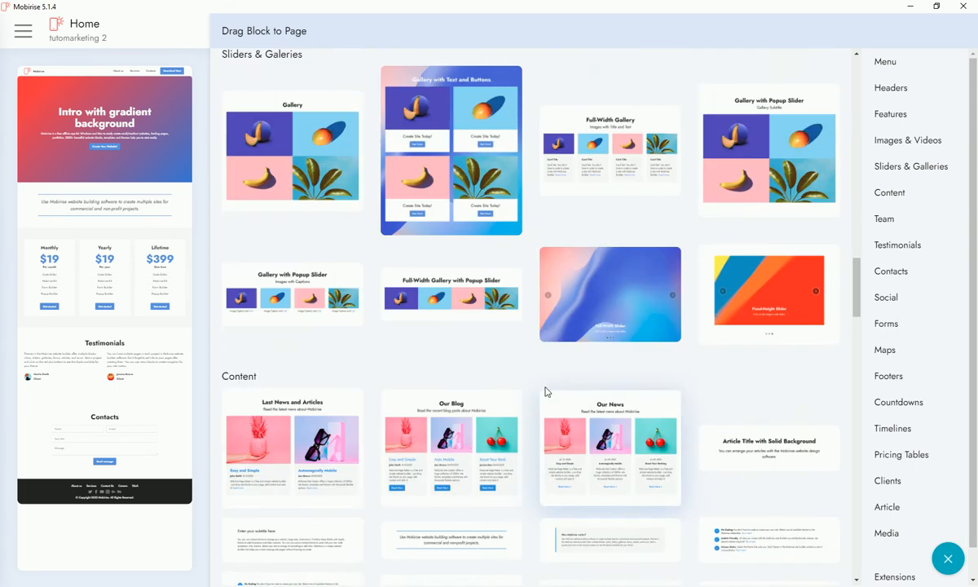
{"action": "scroll", "coordinate": [546, 385], "scroll_direction": "up", "scroll_amount": 6}
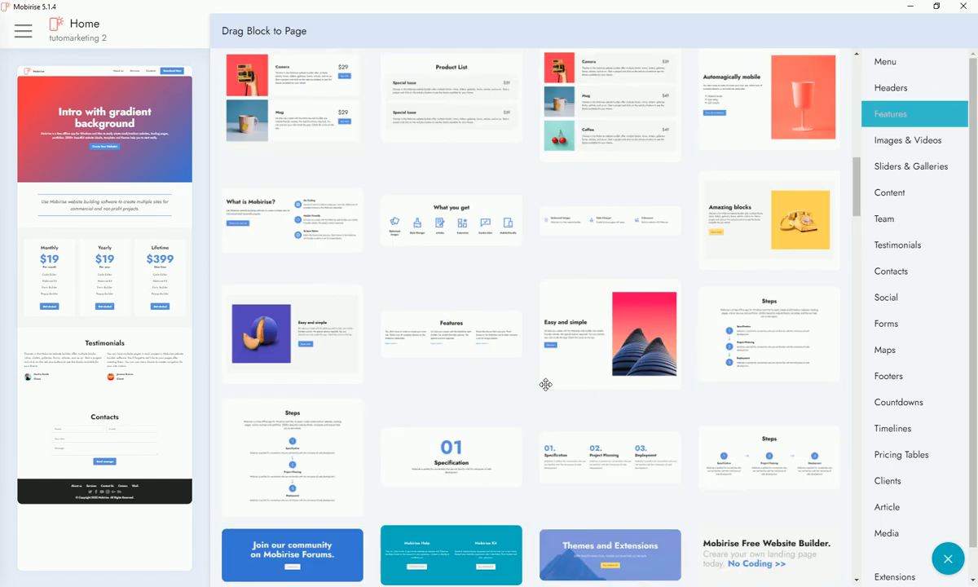
{"action": "scroll", "coordinate": [739, 315], "scroll_direction": "up", "scroll_amount": 10}
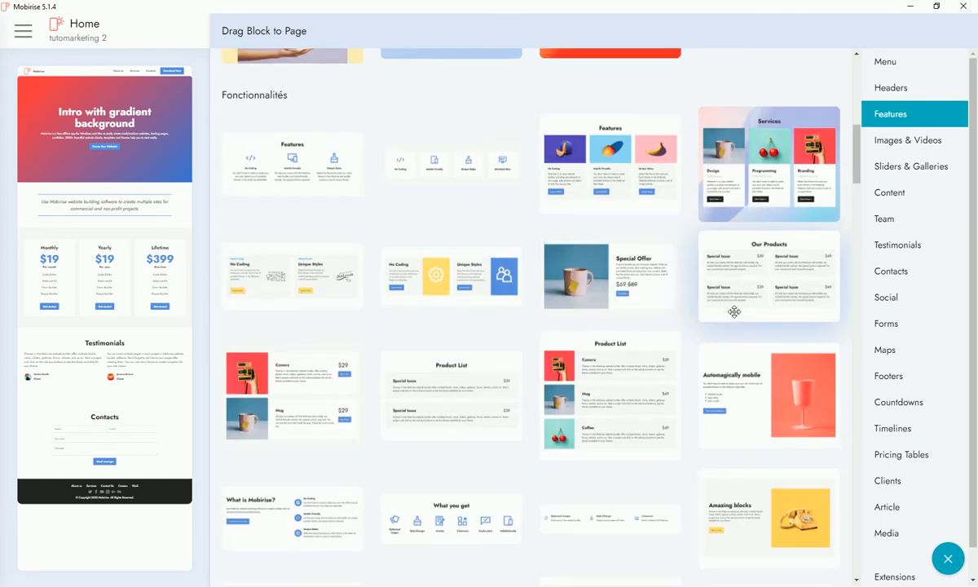
{"action": "scroll", "coordinate": [736, 316], "scroll_direction": "up", "scroll_amount": 4}
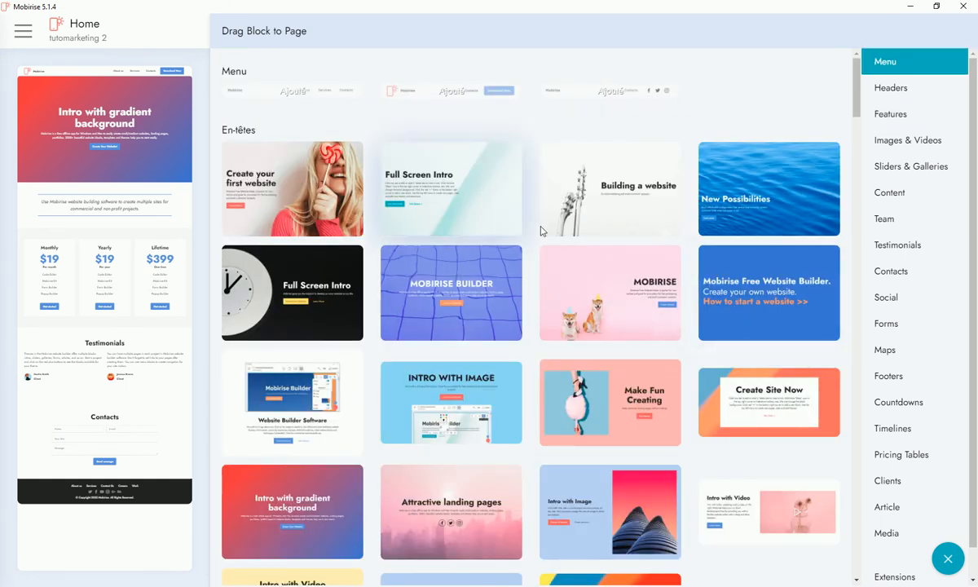
Examine the block library from the header and feature blocks through galleries, content, forms and footers to the article and media blocks
{"action": "scroll", "coordinate": [598, 340], "scroll_direction": "down", "scroll_amount": 10}
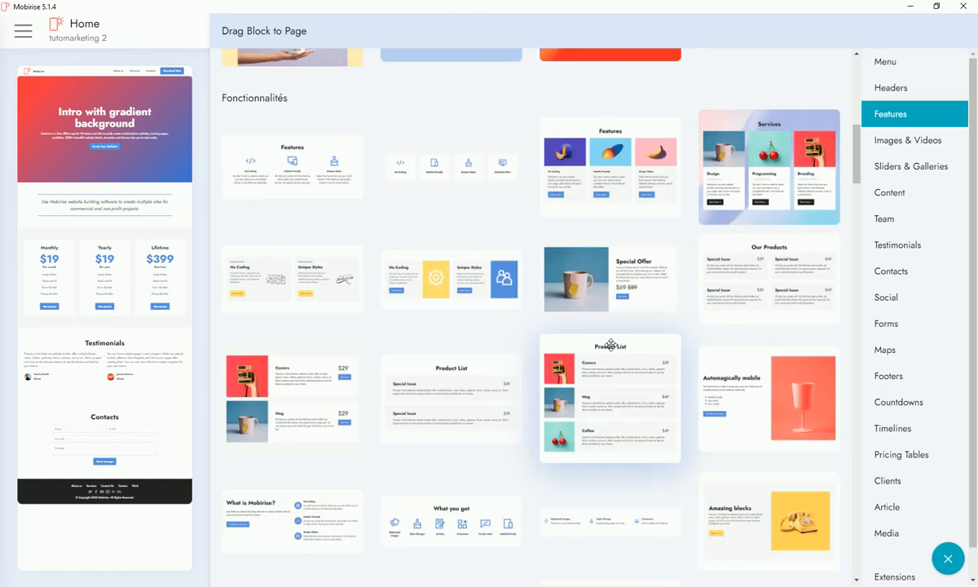
{"action": "scroll", "coordinate": [612, 345], "scroll_direction": "down", "scroll_amount": 3}
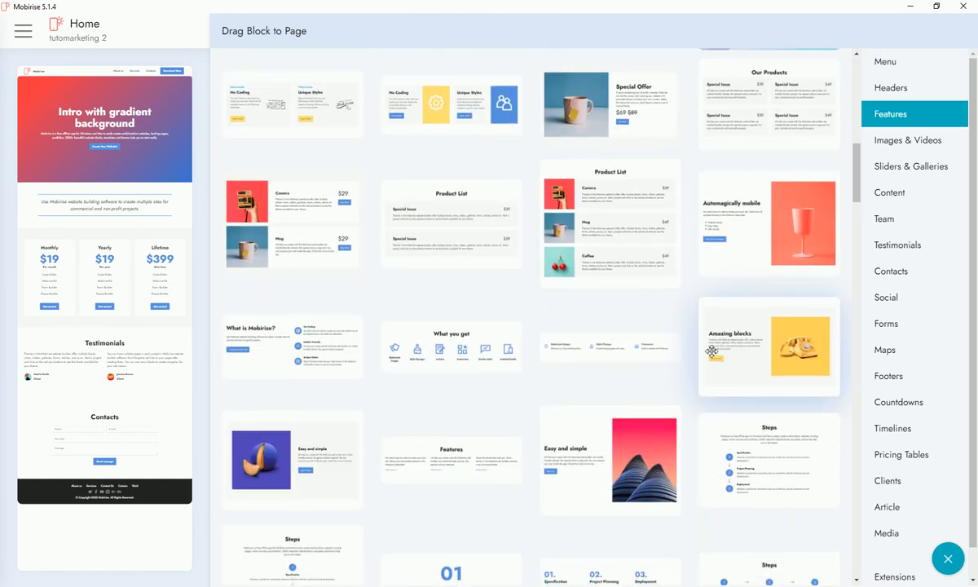
{"action": "scroll", "coordinate": [609, 334], "scroll_direction": "down", "scroll_amount": 2}
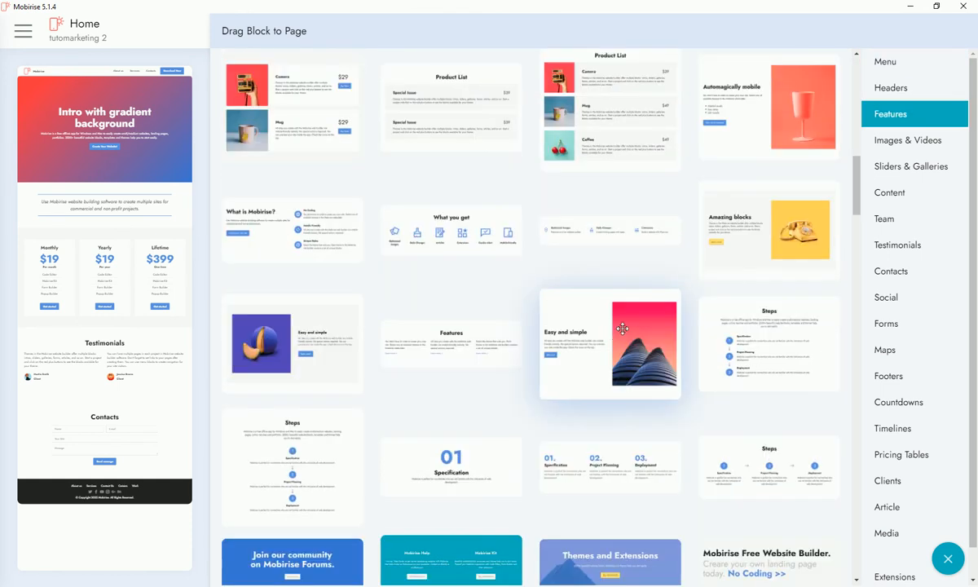
{"action": "scroll", "coordinate": [623, 328], "scroll_direction": "down", "scroll_amount": 2}
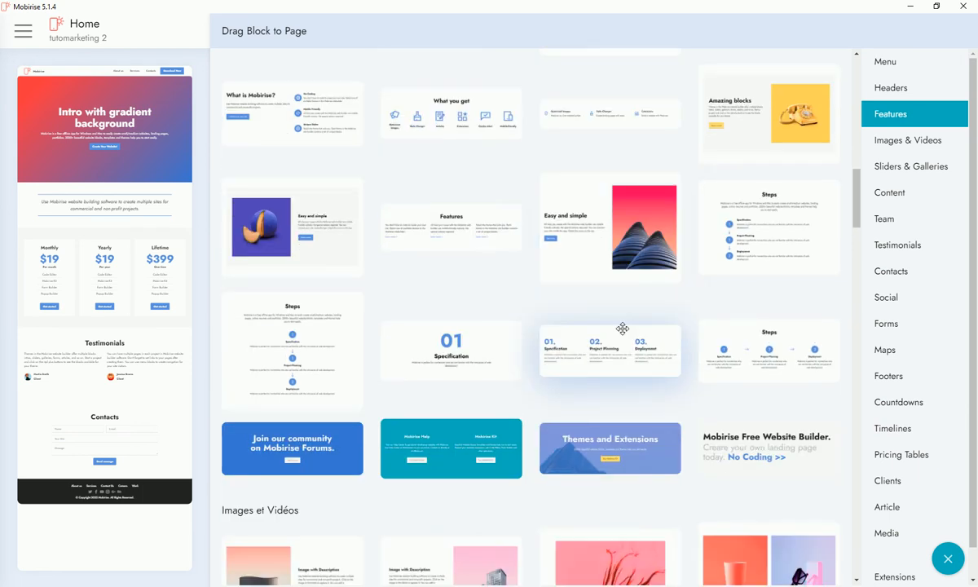
{"action": "scroll", "coordinate": [622, 329], "scroll_direction": "down", "scroll_amount": 2}
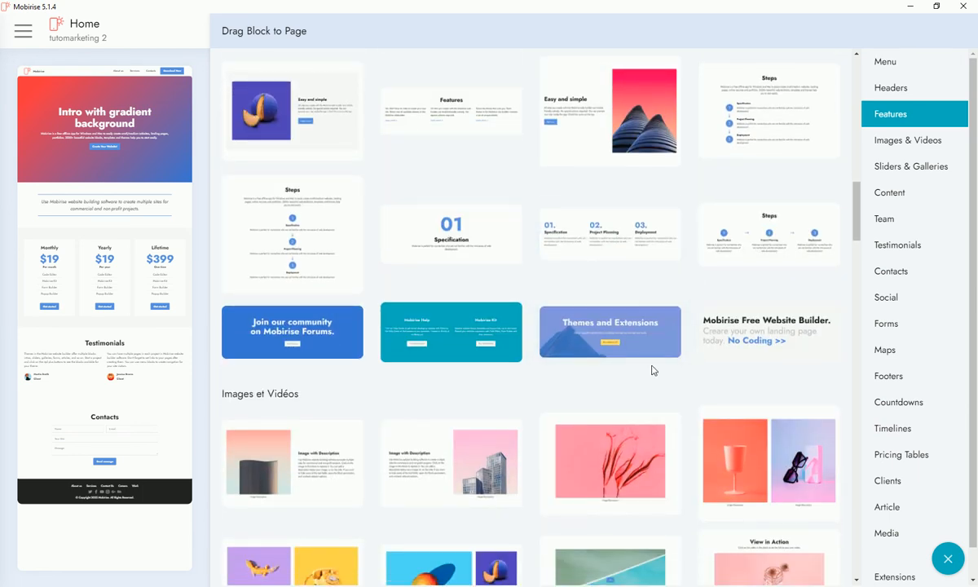
{"action": "scroll", "coordinate": [652, 370], "scroll_direction": "down", "scroll_amount": 2}
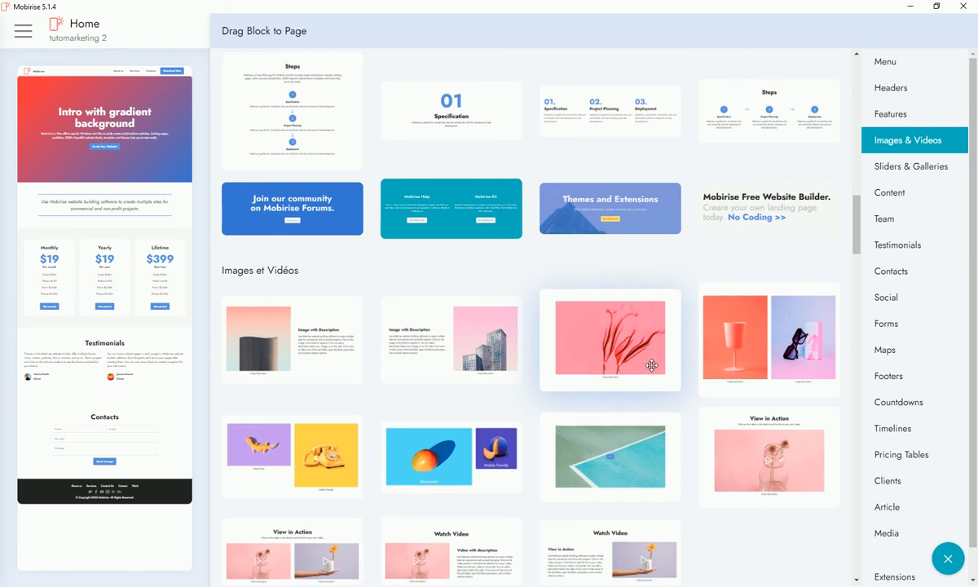
{"action": "scroll", "coordinate": [652, 365], "scroll_direction": "down", "scroll_amount": 7}
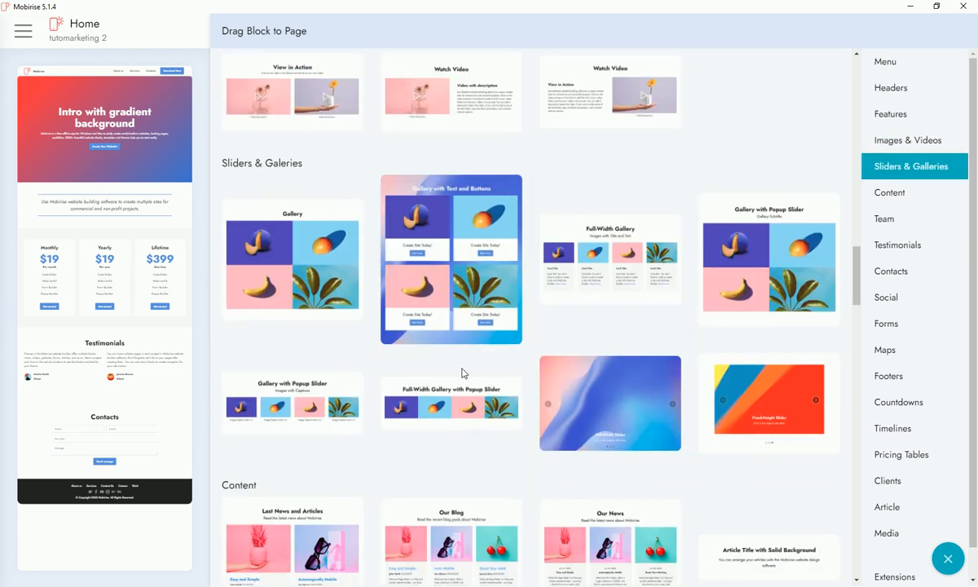
{"action": "scroll", "coordinate": [459, 372], "scroll_direction": "down", "scroll_amount": 6}
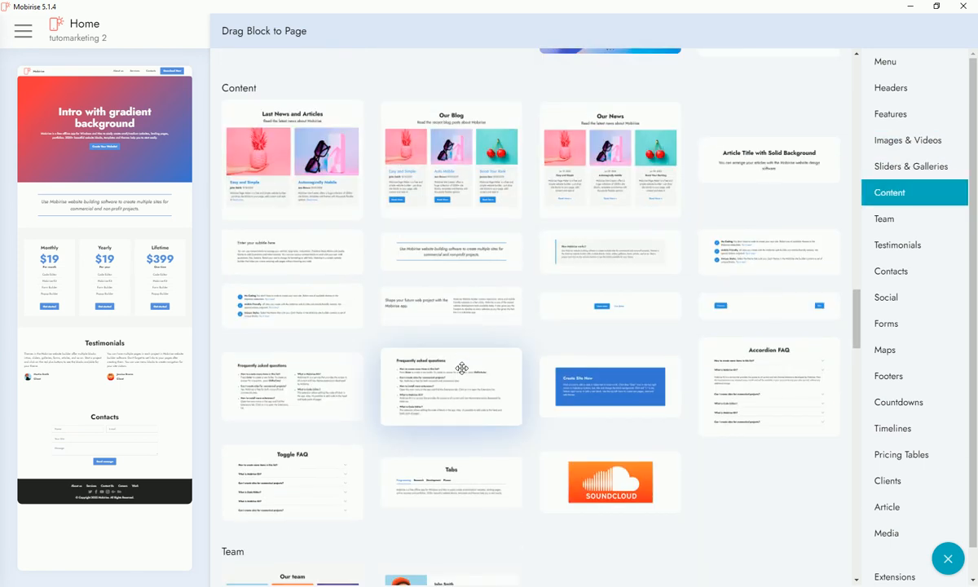
{"action": "scroll", "coordinate": [462, 368], "scroll_direction": "down", "scroll_amount": 6}
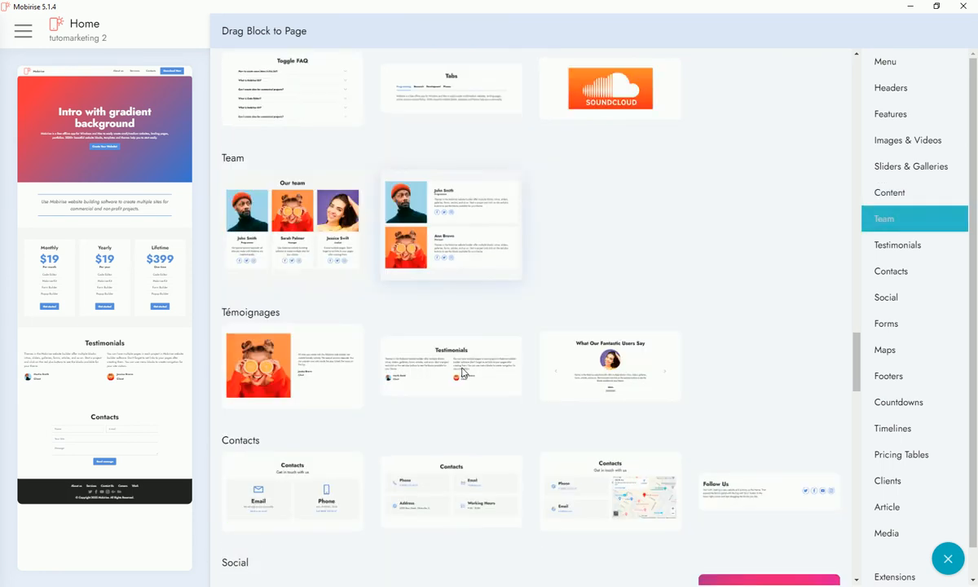
{"action": "scroll", "coordinate": [462, 372], "scroll_direction": "down", "scroll_amount": 6}
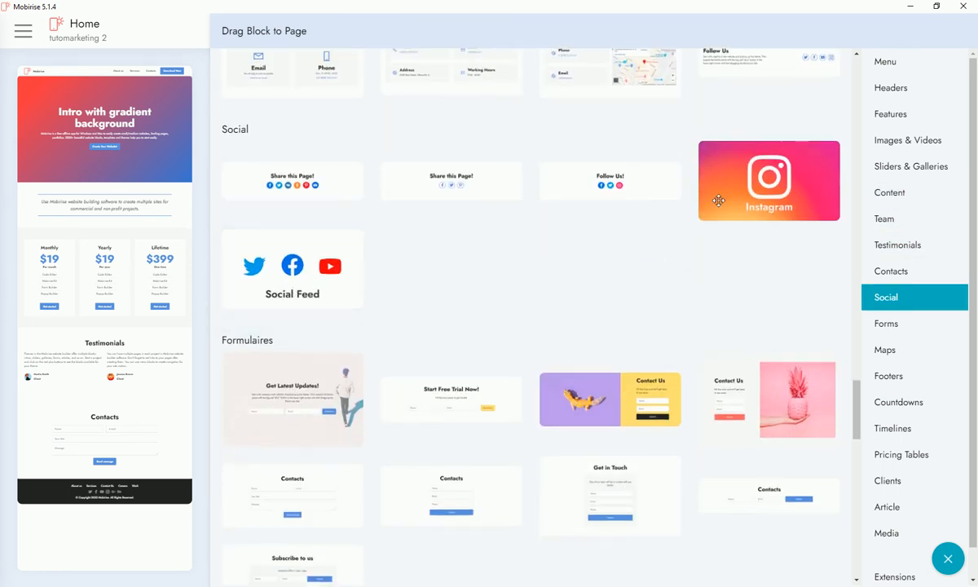
{"action": "scroll", "coordinate": [537, 261], "scroll_direction": "down", "scroll_amount": 7}
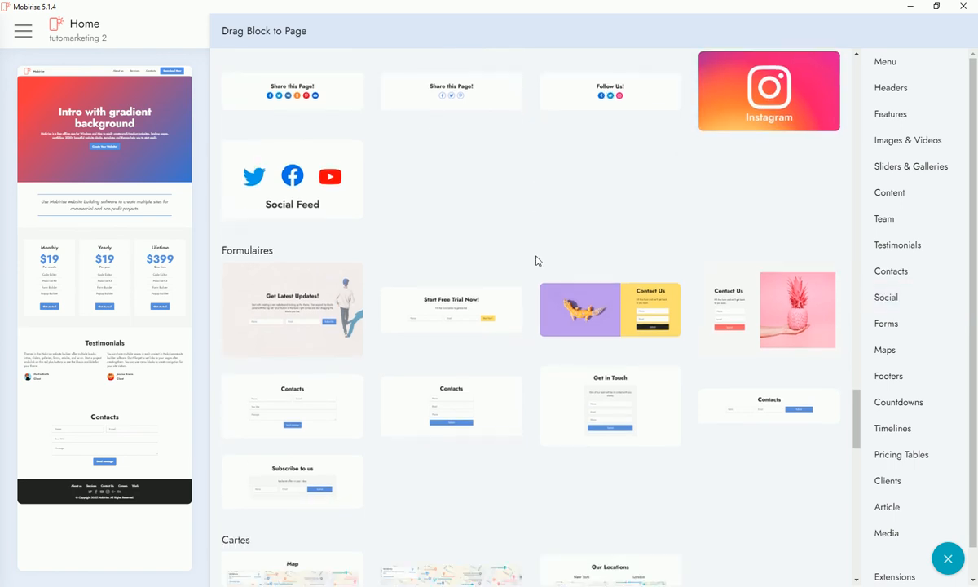
{"action": "scroll", "coordinate": [533, 257], "scroll_direction": "down", "scroll_amount": 7}
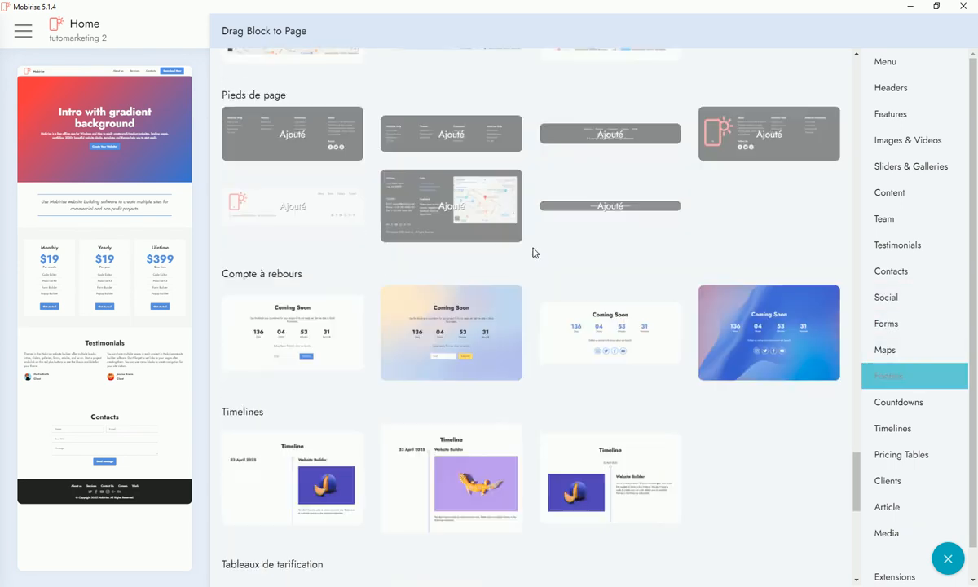
{"action": "scroll", "coordinate": [534, 248], "scroll_direction": "down", "scroll_amount": 2}
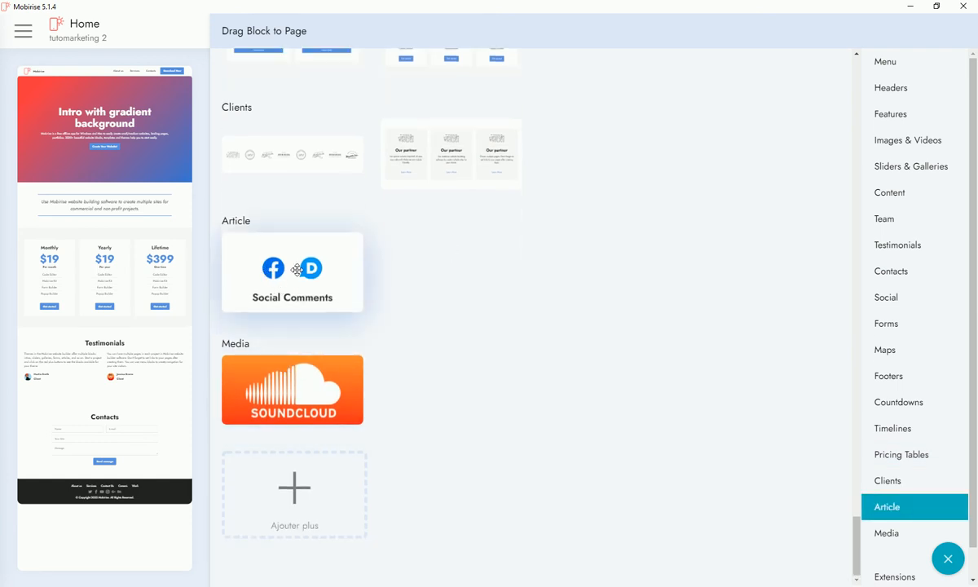
Insert the Subscribe to us form block between the italic text block and the pricing table, and close the block library
{"action": "scroll", "coordinate": [581, 389], "scroll_direction": "up", "scroll_amount": 6}
{"action": "scroll", "coordinate": [581, 383], "scroll_direction": "up", "scroll_amount": 5}
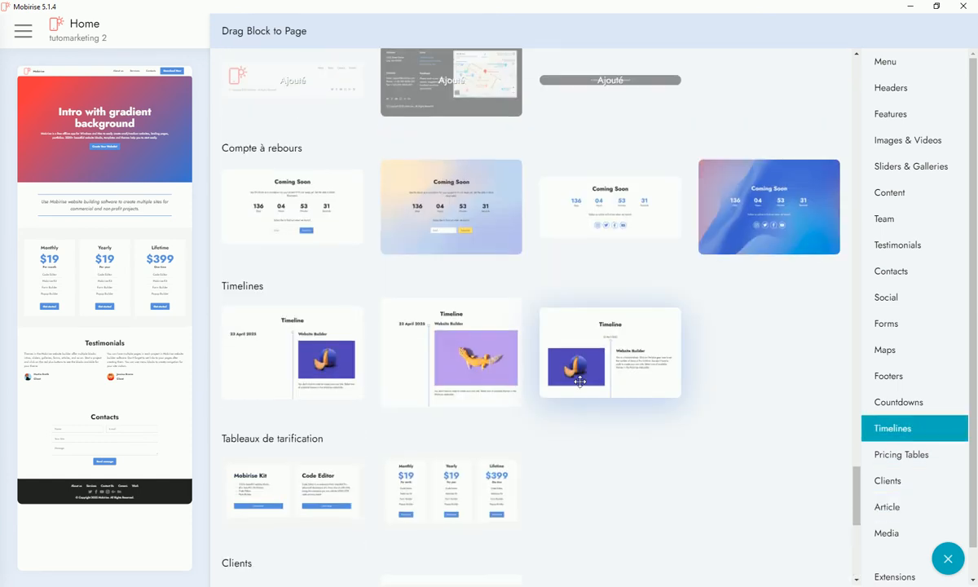
{"action": "scroll", "coordinate": [580, 384], "scroll_direction": "up", "scroll_amount": 1}
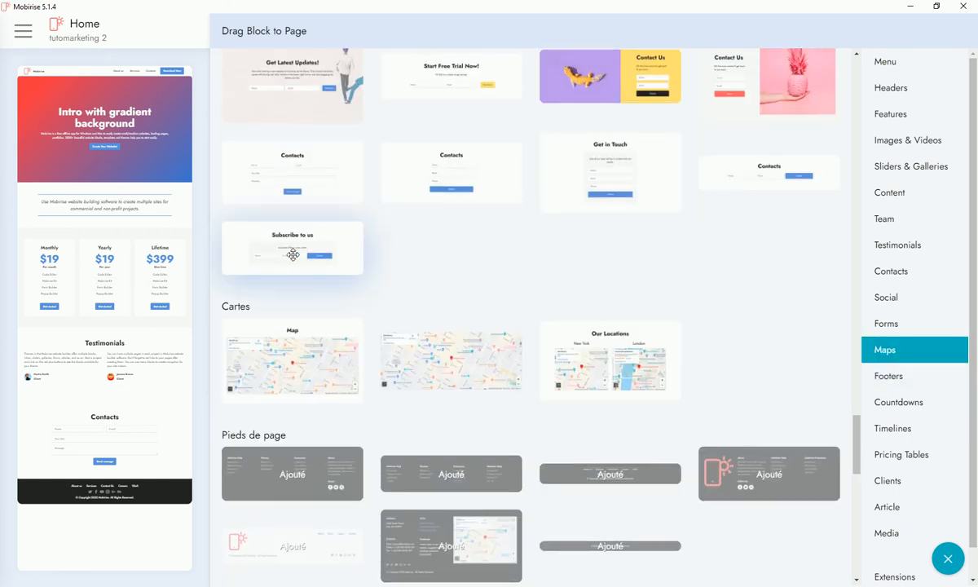
{"action": "left_click_drag", "start_coordinate": [302, 246], "coordinate": [110, 241]}
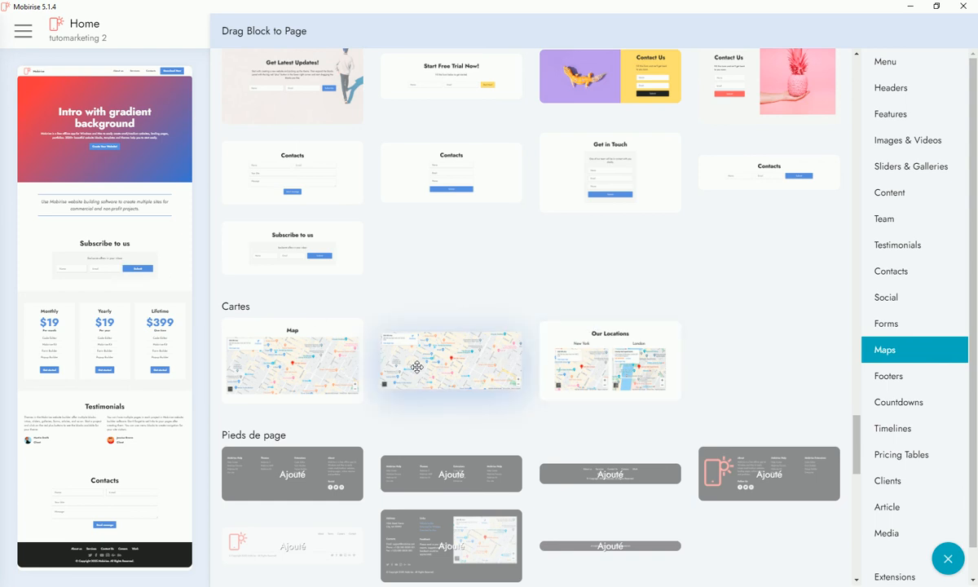
{"action": "left_click", "coordinate": [949, 560]}
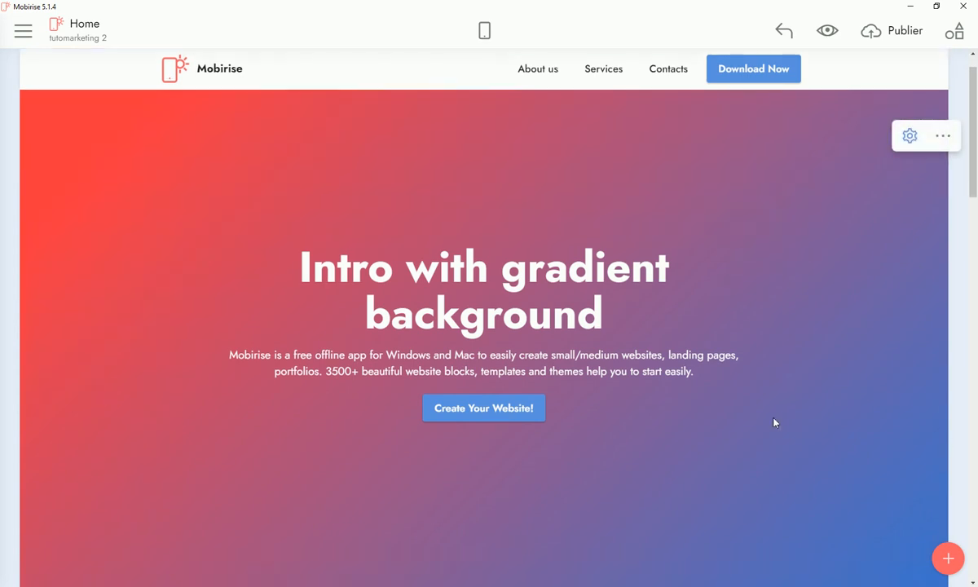
Review the assembled page from the gradient header down to the Contacts form and footer, and return to the header
{"action": "scroll", "coordinate": [775, 424], "scroll_direction": "down", "scroll_amount": 10}
{"action": "scroll", "coordinate": [442, 422], "scroll_direction": "down", "scroll_amount": 5}
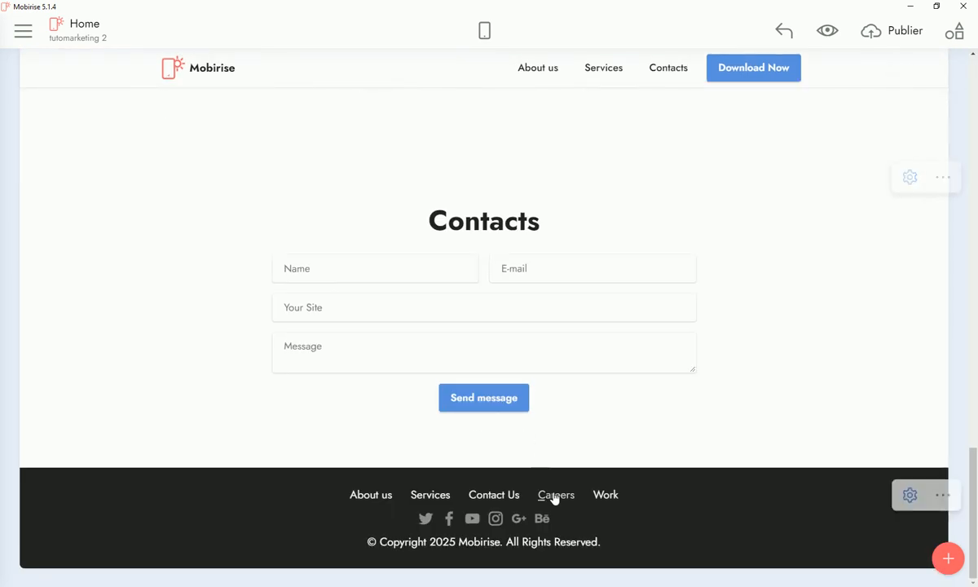
{"action": "scroll", "coordinate": [554, 497], "scroll_direction": "up", "scroll_amount": 10}
{"action": "scroll", "coordinate": [552, 496], "scroll_direction": "up", "scroll_amount": 10}
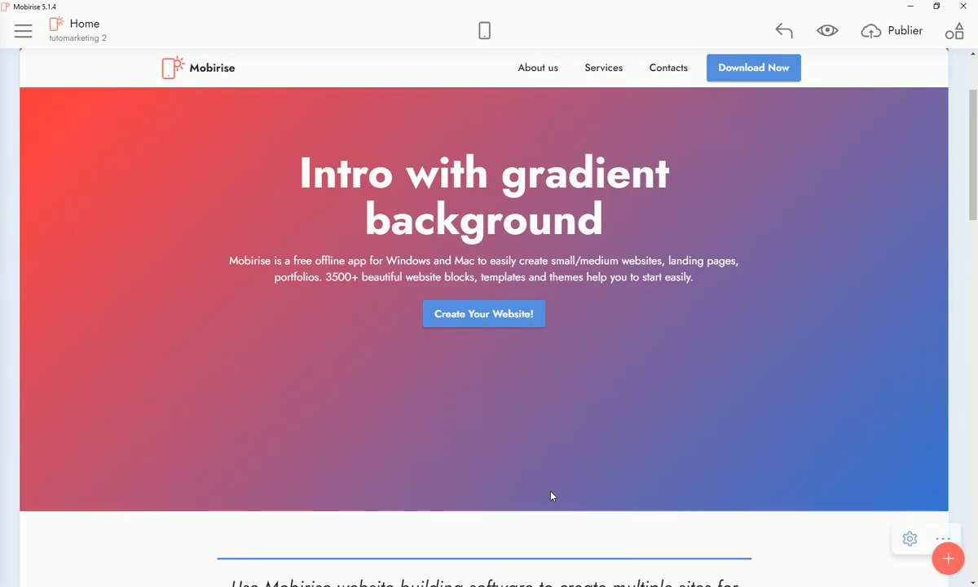